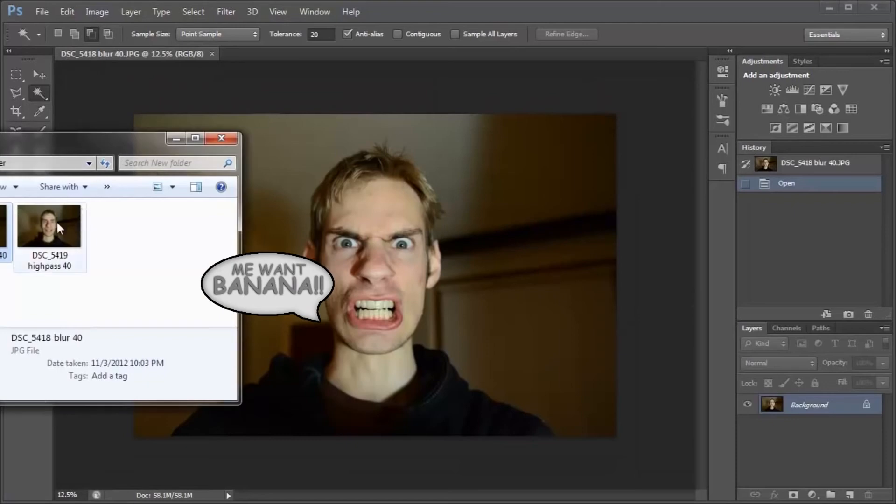
Step: Place the DSC_5419 highpass 40 photo as a new layer over the open image and hide that layer
{"action": "left_click_drag", "start_coordinate": [48, 234], "coordinate": [392, 254]}
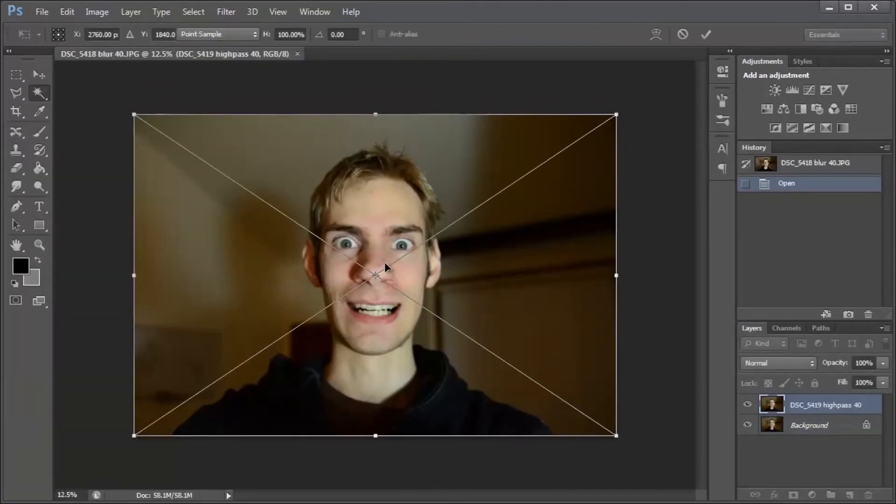
{"action": "key", "text": "Return"}
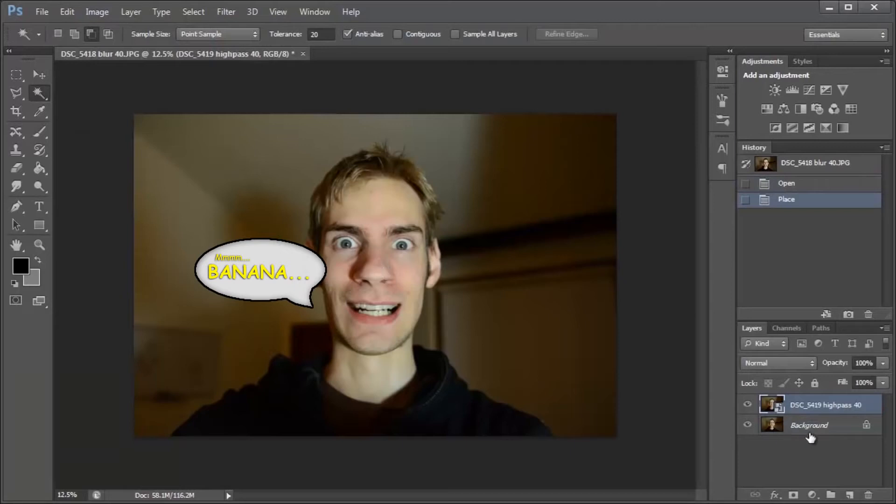
{"action": "left_click", "coordinate": [748, 406]}
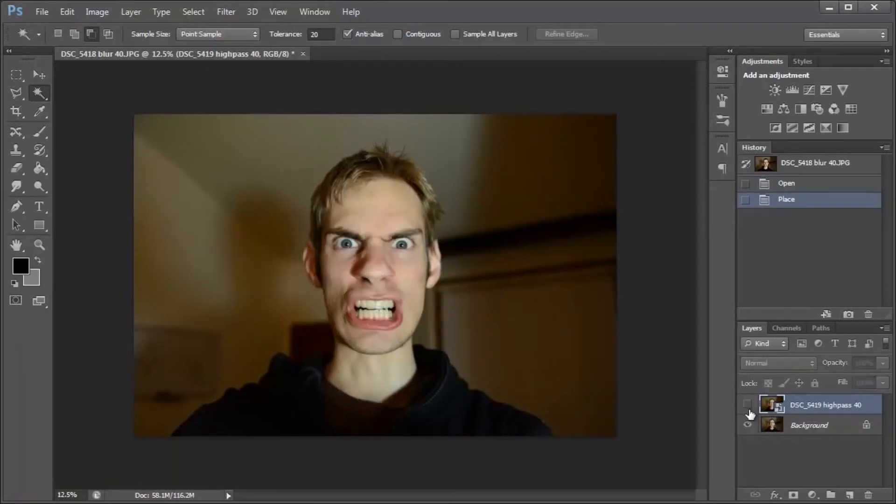
Step: Apply a Gaussian Blur with a radius of 40 pixels to the Background layer
{"action": "left_click", "coordinate": [809, 427]}
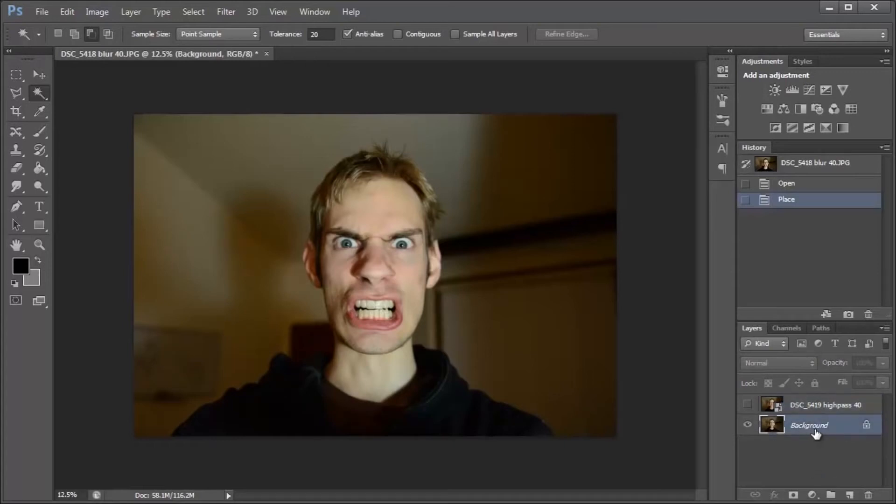
{"action": "left_click", "coordinate": [195, 12]}
{"action": "mouse_move", "coordinate": [225, 13]}
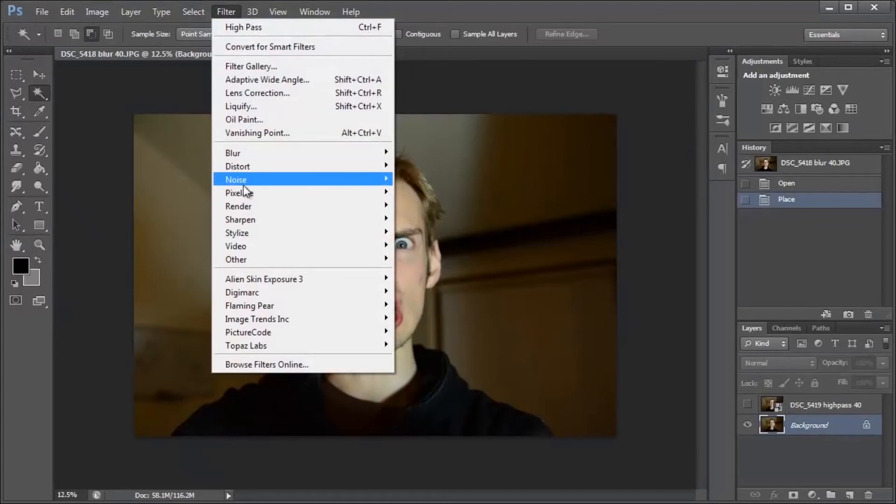
{"action": "mouse_move", "coordinate": [244, 153]}
{"action": "left_click", "coordinate": [413, 247]}
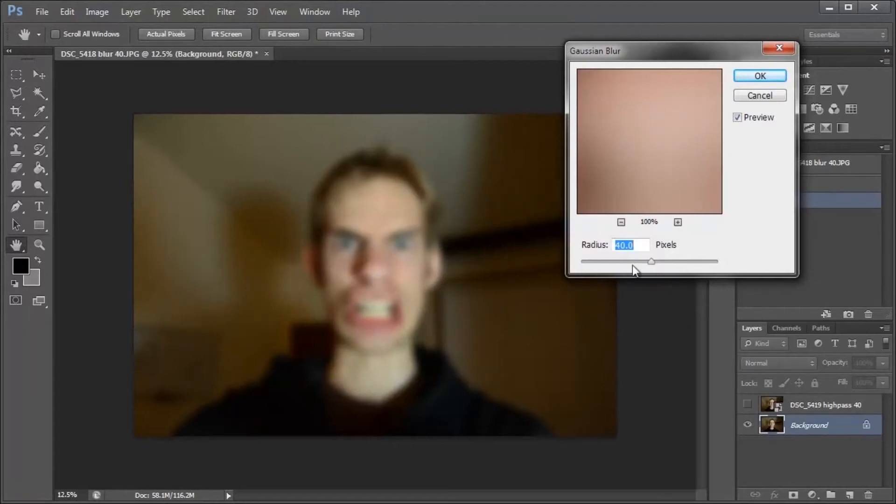
{"action": "left_click", "coordinate": [630, 249]}
{"action": "mouse_move", "coordinate": [635, 247]}
{"action": "left_mouse_down"}
{"action": "mouse_move", "coordinate": [596, 247]}
{"action": "mouse_move", "coordinate": [628, 247]}
{"action": "mouse_move", "coordinate": [620, 247]}
{"action": "left_mouse_up"}
{"action": "left_click", "coordinate": [642, 246]}
{"action": "left_click", "coordinate": [647, 247]}
{"action": "left_click", "coordinate": [635, 247]}
{"action": "left_click", "coordinate": [633, 245]}
{"action": "left_click_drag", "start_coordinate": [633, 245], "coordinate": [572, 245]}
{"action": "left_click", "coordinate": [633, 245]}
{"action": "left_click", "coordinate": [644, 246]}
{"action": "left_click_drag", "start_coordinate": [645, 246], "coordinate": [607, 247]}
{"action": "left_click", "coordinate": [647, 245]}
{"action": "left_click_drag", "start_coordinate": [632, 246], "coordinate": [585, 246]}
{"action": "left_click", "coordinate": [760, 76]}
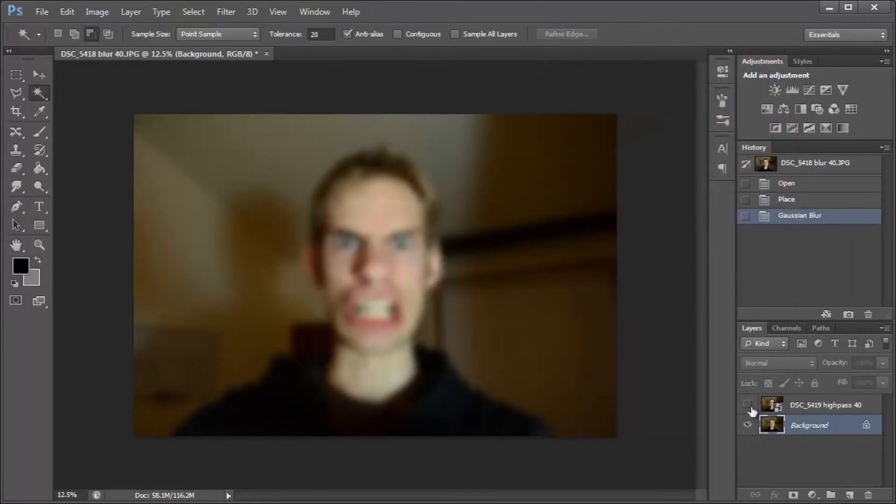
Step: Show the DSC_5419 highpass 40 layer again and rasterize it
{"action": "left_click", "coordinate": [749, 405]}
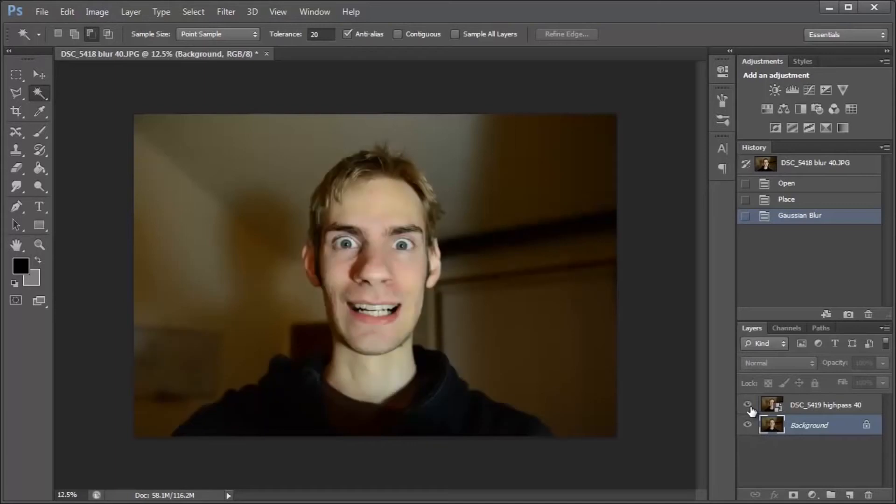
{"action": "left_click", "coordinate": [804, 410]}
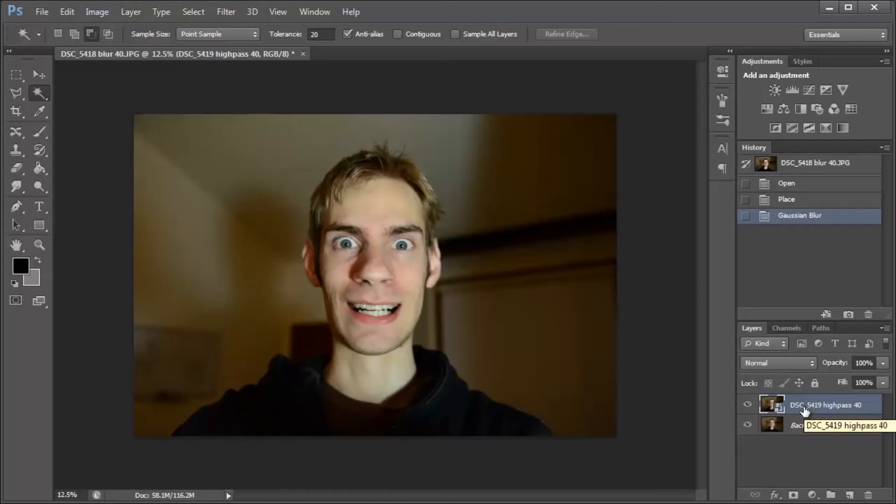
{"action": "right_click", "coordinate": [804, 410]}
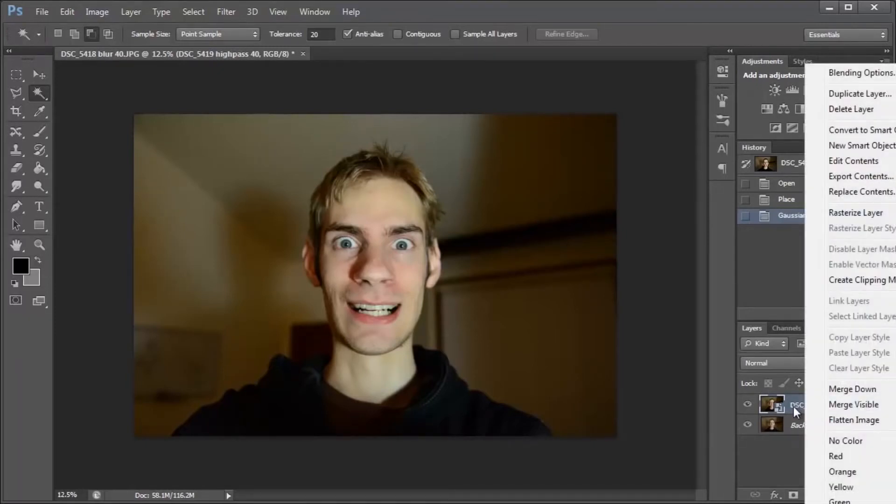
{"action": "left_click", "coordinate": [861, 214]}
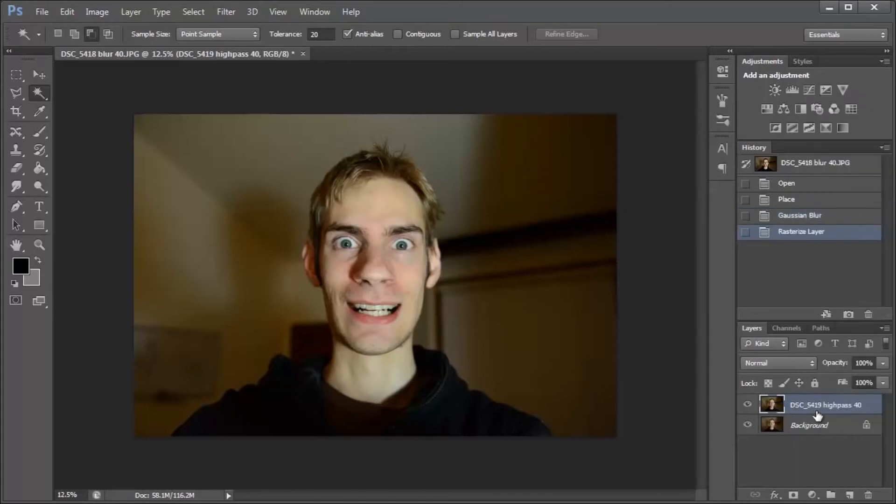
{"action": "left_click", "coordinate": [814, 218]}
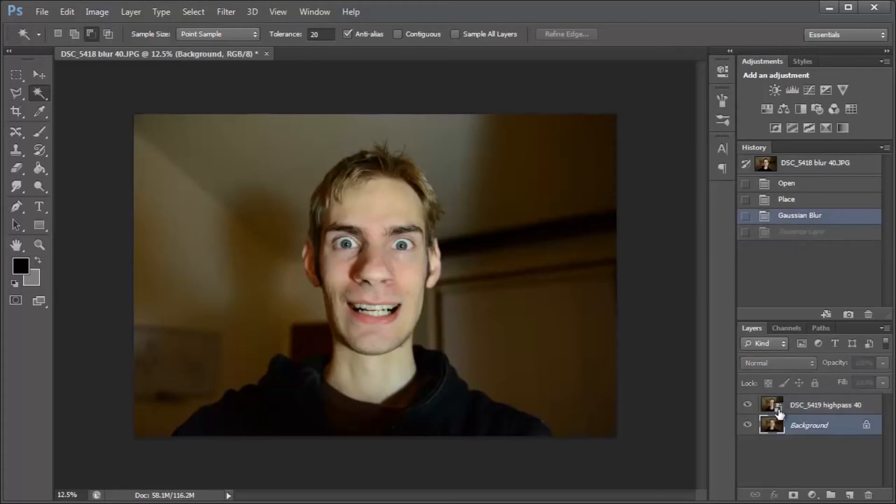
{"action": "left_click", "coordinate": [816, 233]}
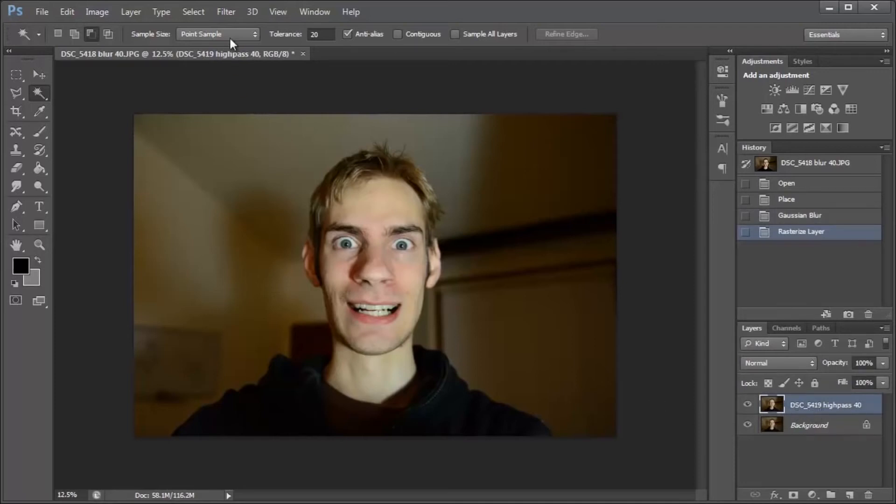
Step: Apply the High Pass filter to the DSC_5419 highpass 40 layer and set its blend mode to Overlay
{"action": "left_click", "coordinate": [229, 16]}
{"action": "mouse_move", "coordinate": [276, 261]}
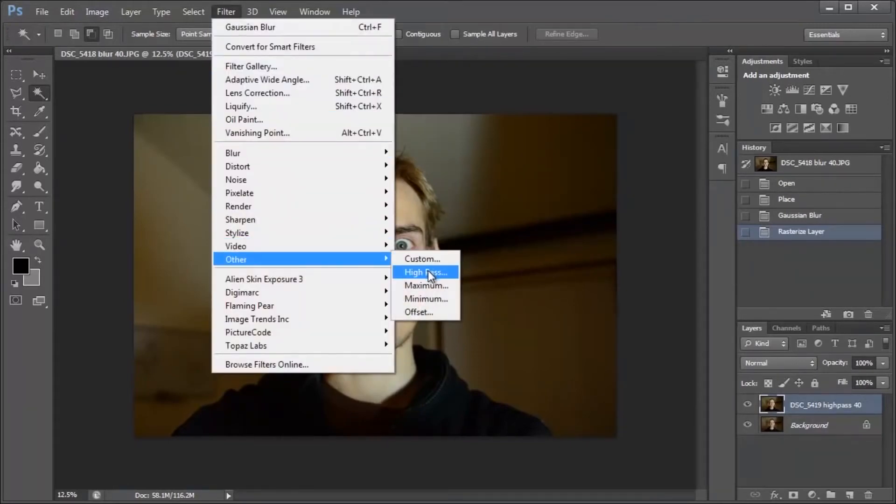
{"action": "left_click", "coordinate": [428, 271]}
{"action": "left_click", "coordinate": [801, 104]}
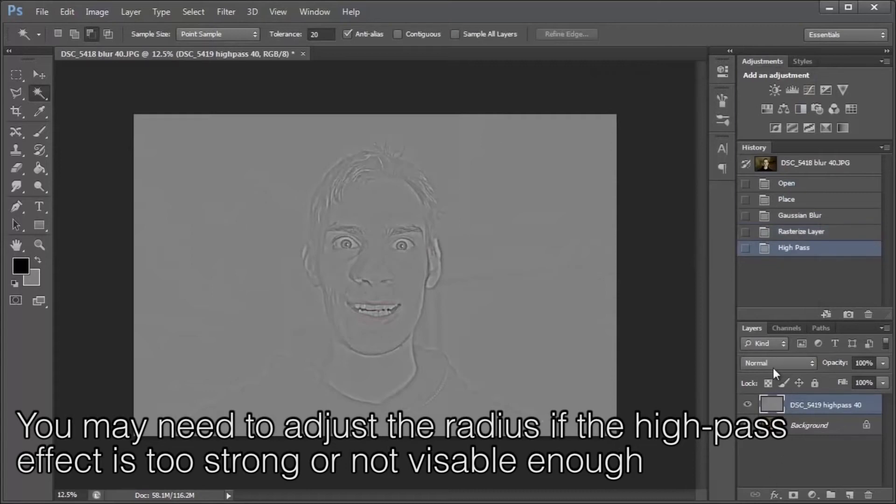
{"action": "left_click", "coordinate": [754, 362]}
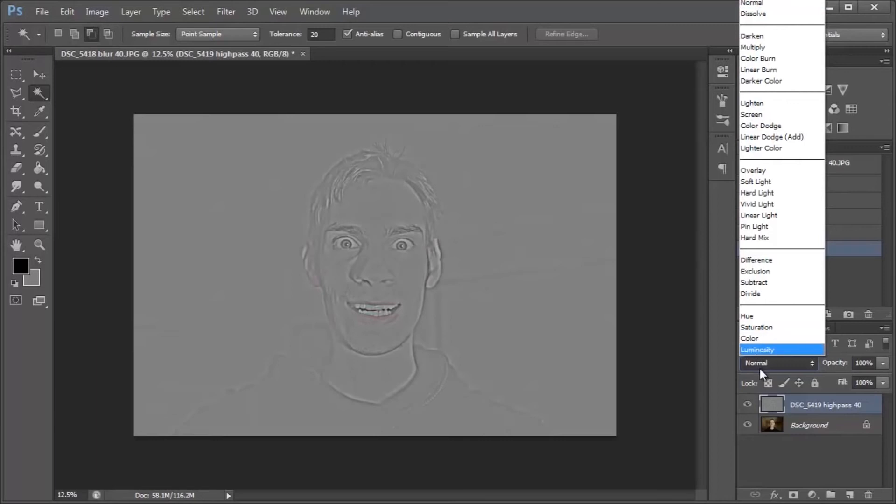
{"action": "left_click", "coordinate": [761, 170]}
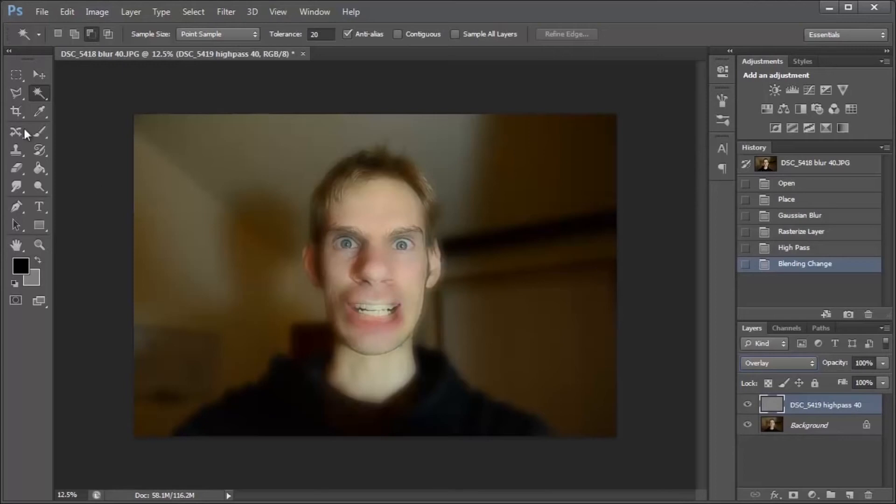
Step: Unlock the blurred Background layer and move it above the DSC_5419 highpass 40 layer
{"action": "left_click", "coordinate": [14, 71]}
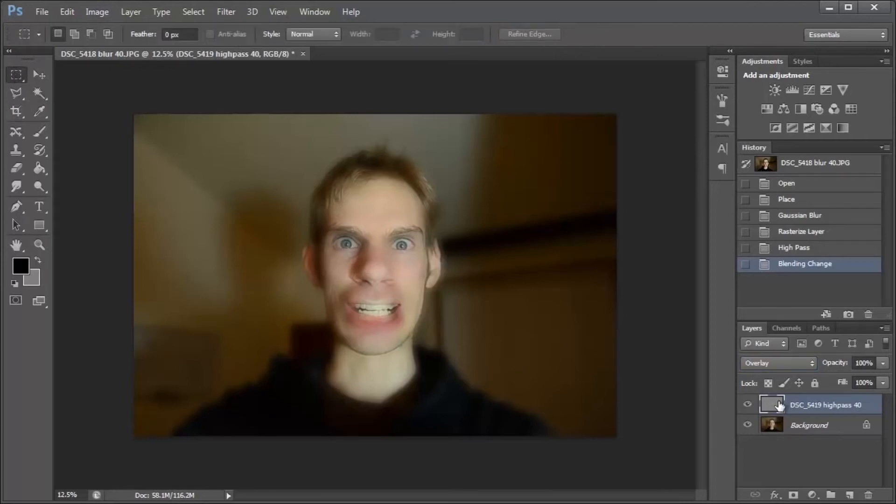
{"action": "left_click", "coordinate": [819, 424]}
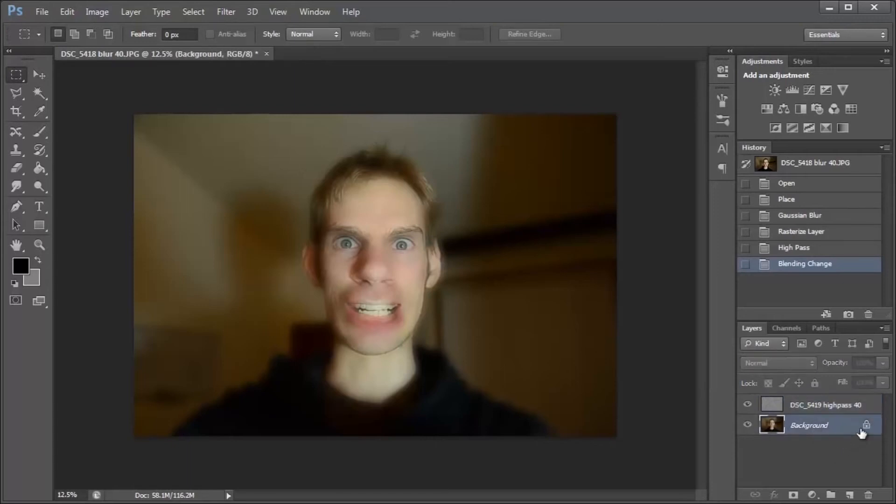
{"action": "left_click", "coordinate": [797, 412]}
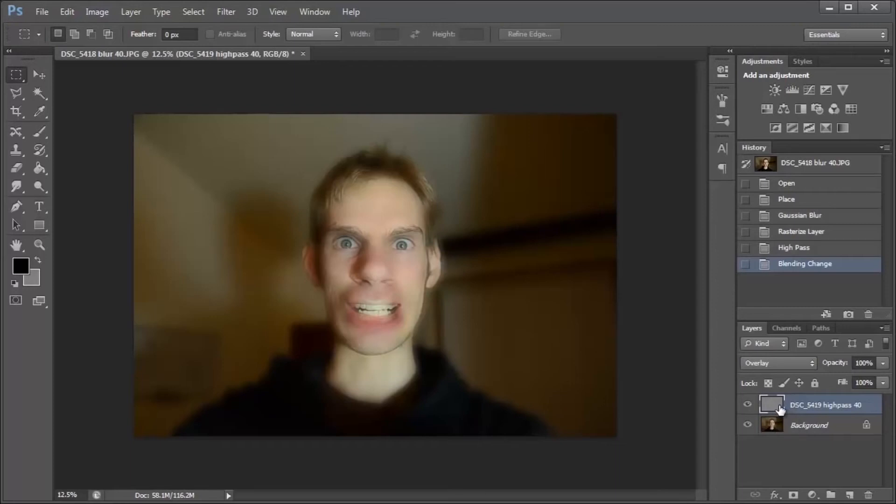
{"action": "left_click", "coordinate": [803, 427]}
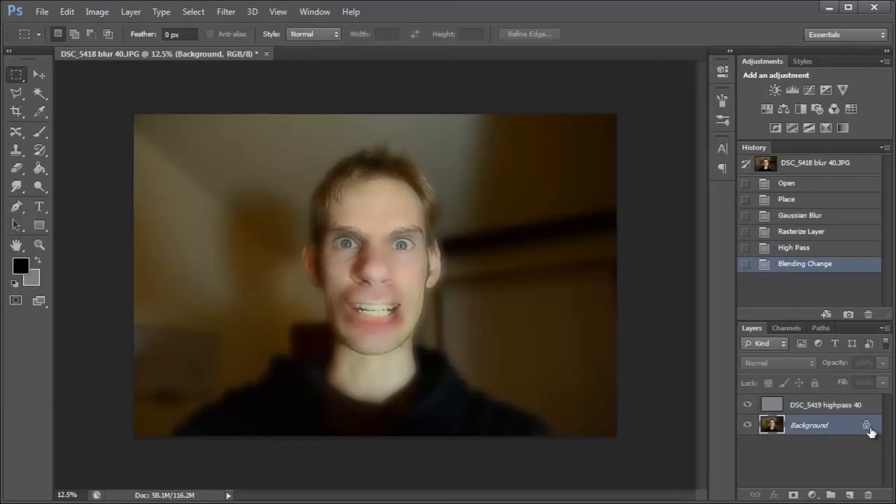
{"action": "left_click_drag", "start_coordinate": [867, 432], "coordinate": [869, 496]}
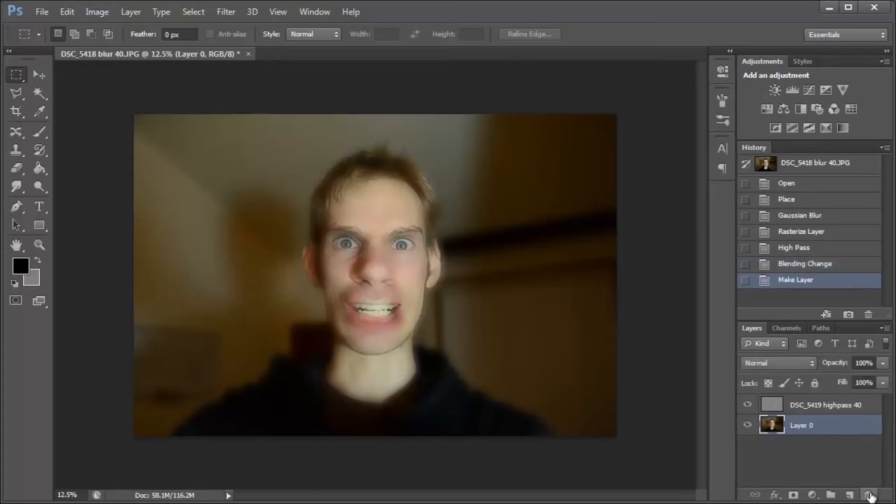
{"action": "left_click_drag", "start_coordinate": [790, 432], "coordinate": [790, 405]}
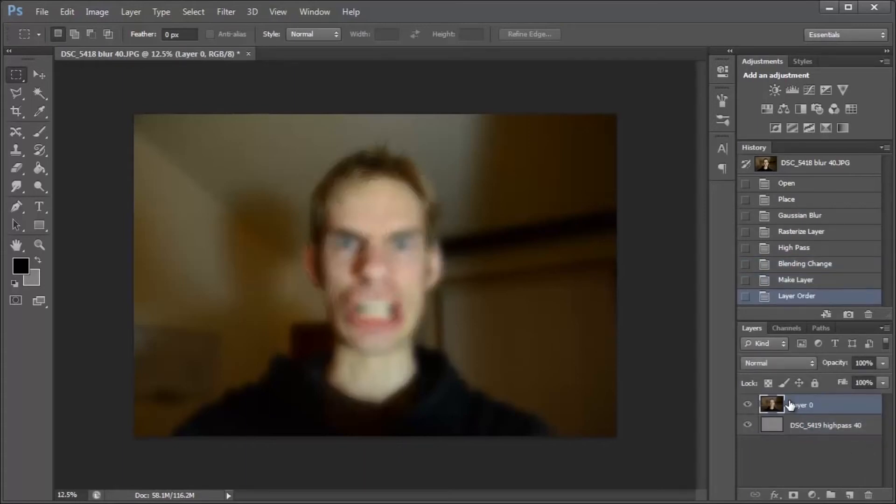
Step: Set the blend mode of the blurred Layer 0 to Overlay and compare the result with the earlier Blending Change history state
{"action": "left_click", "coordinate": [781, 363]}
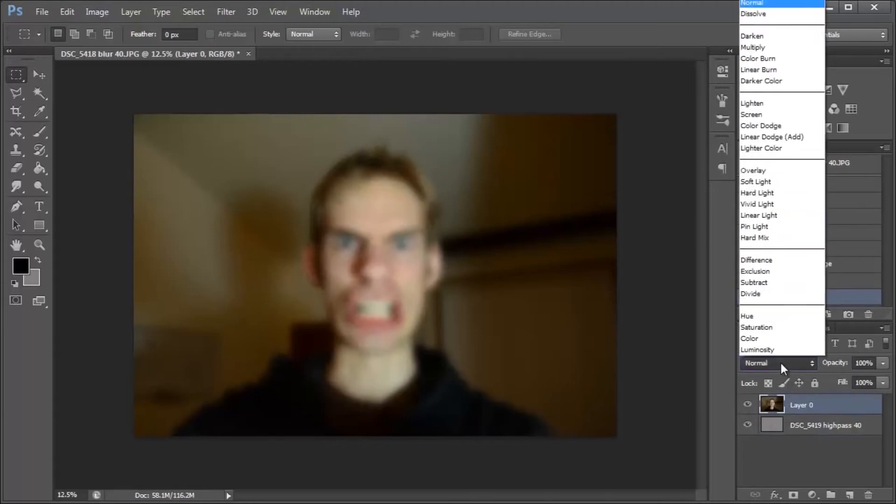
{"action": "left_click", "coordinate": [777, 170]}
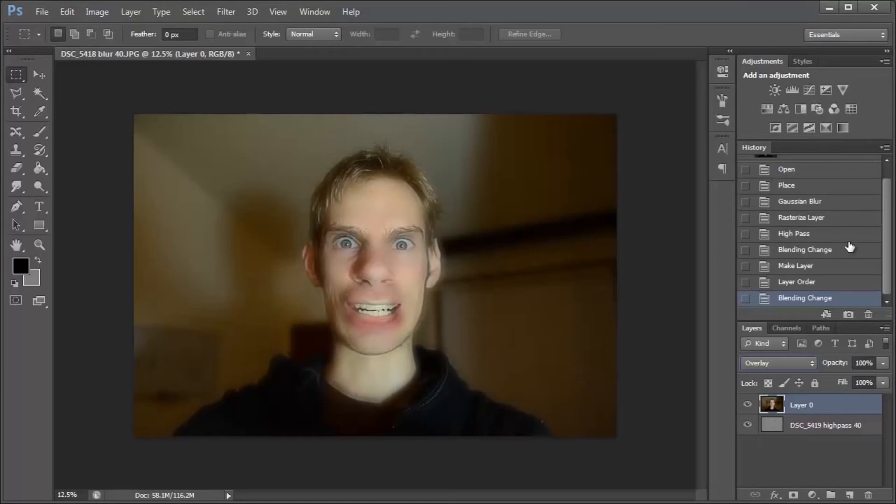
{"action": "left_click", "coordinate": [823, 251]}
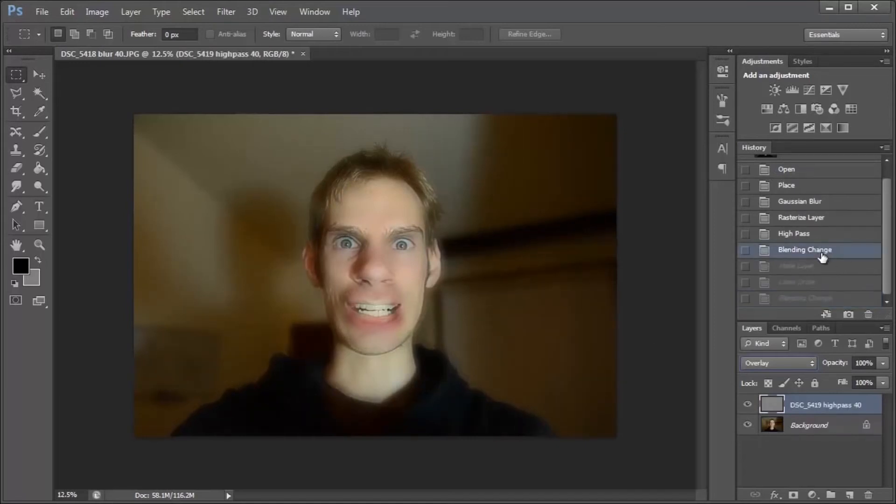
{"action": "left_click", "coordinate": [817, 301]}
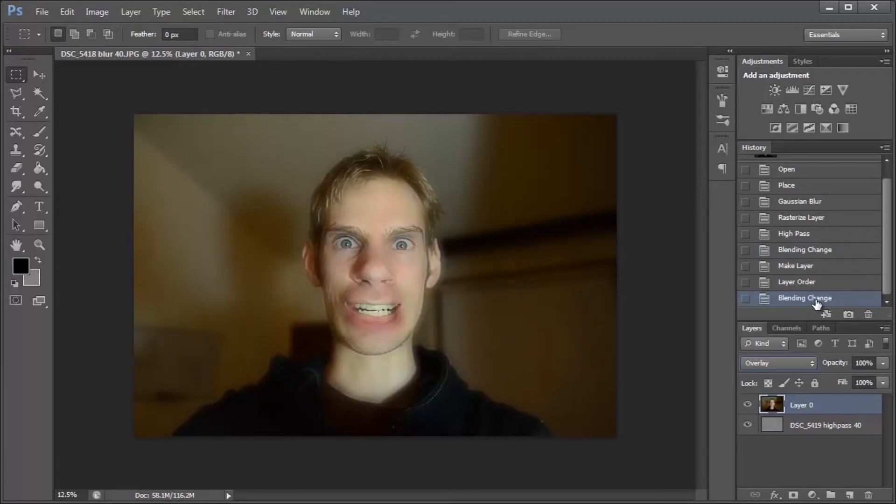
{"action": "key", "text": "ctrl+plus"}
{"action": "key", "text": "ctrl+plus"}
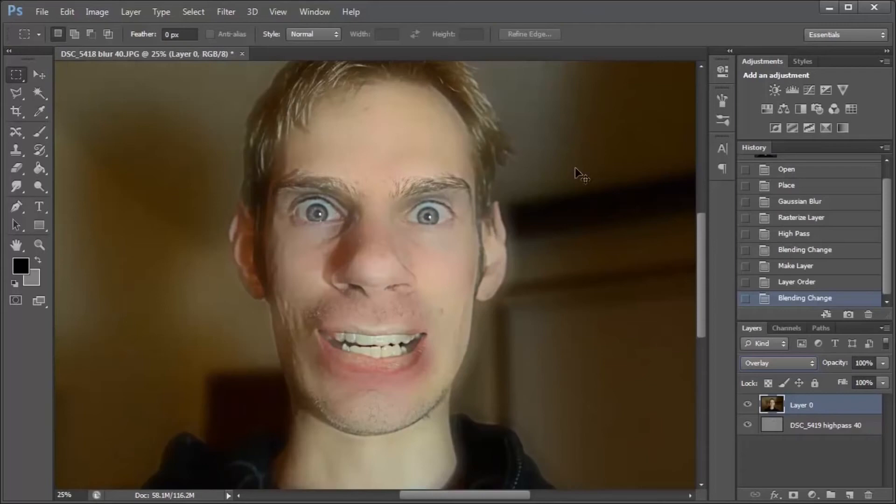
{"action": "key", "text": "ctrl+minus"}
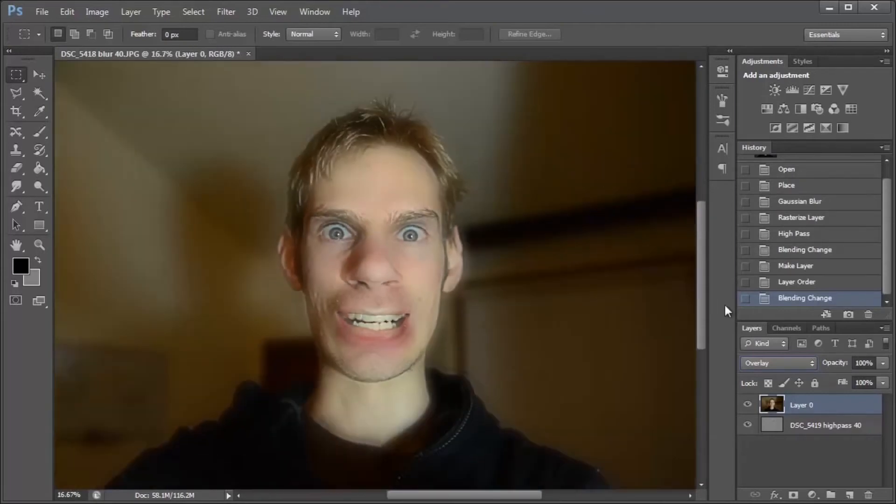
Step: Try duplicating the DSC_5419 highpass 40 layer to strengthen its detail, and delete the copy
{"action": "left_click", "coordinate": [835, 429]}
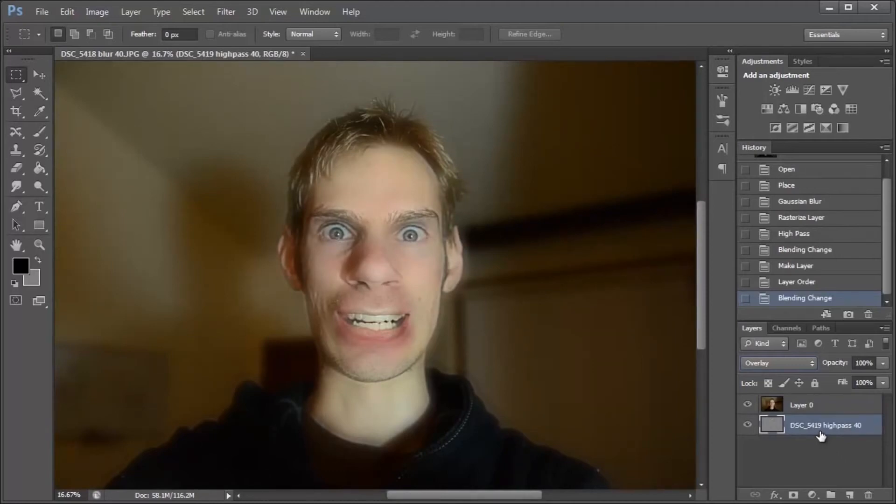
{"action": "left_click_drag", "start_coordinate": [822, 436], "coordinate": [849, 496]}
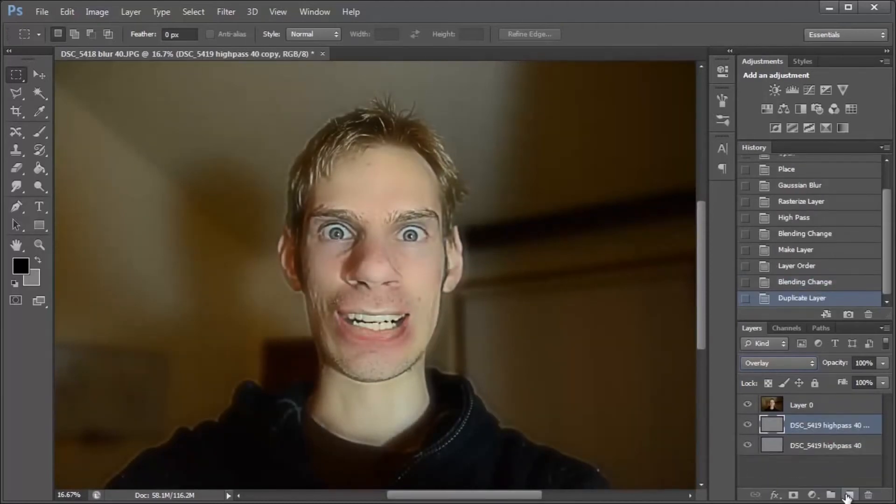
{"action": "left_click_drag", "start_coordinate": [804, 434], "coordinate": [869, 495]}
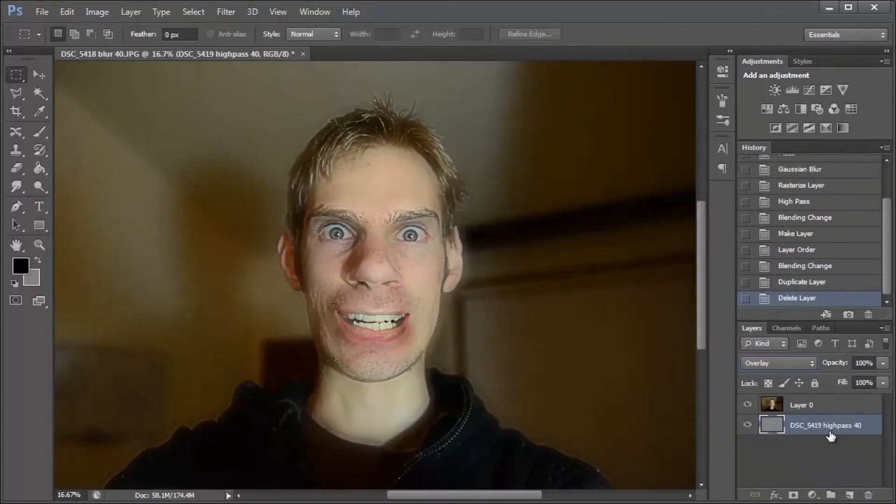
Step: Apply Auto Contrast to the DSC_5419 highpass 40 layer and reduce its opacity to 39%
{"action": "left_click", "coordinate": [90, 12]}
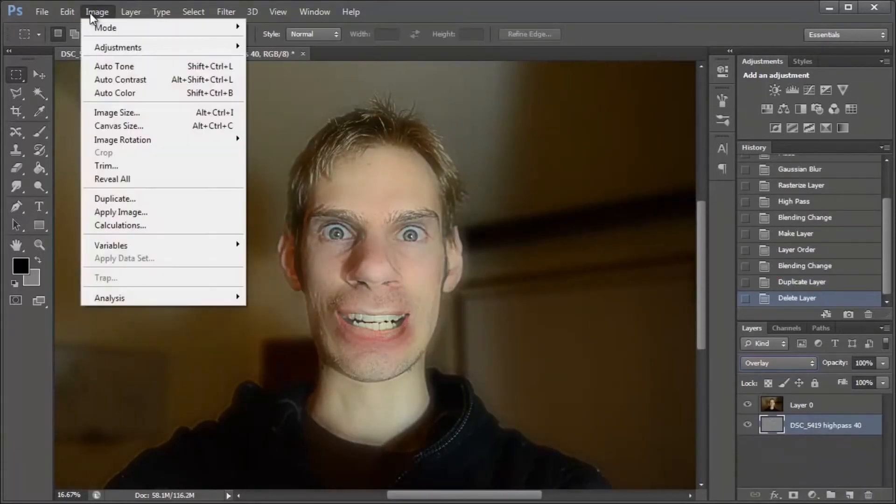
{"action": "left_click", "coordinate": [113, 80]}
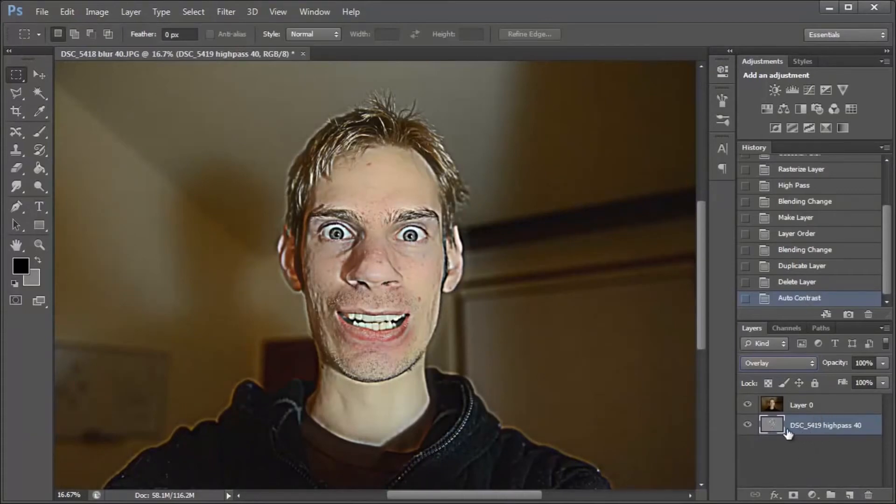
{"action": "left_click", "coordinate": [884, 363]}
{"action": "left_click_drag", "start_coordinate": [844, 376], "coordinate": [840, 379]}
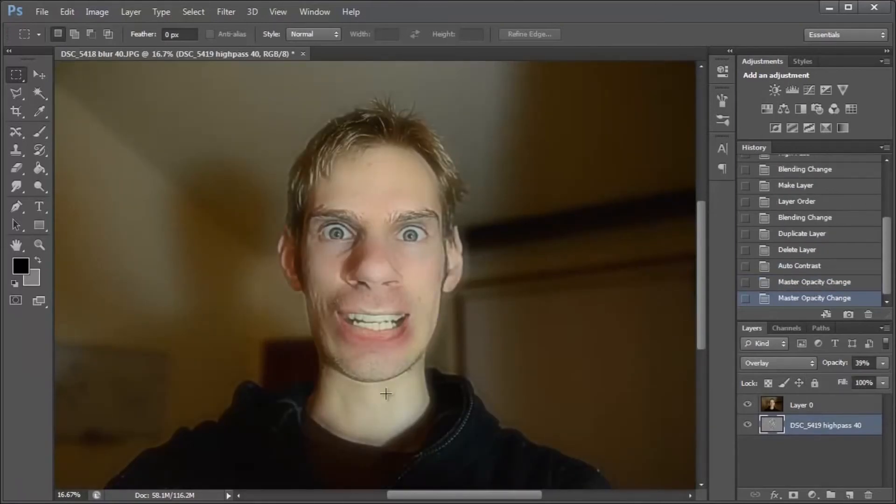
Step: Place the sharp colour version of the DSC_5419 smiling photo into the document and move its layer above Layer 0
{"action": "scroll", "coordinate": [467, 139], "scroll_direction": "down", "scroll_amount": 6}
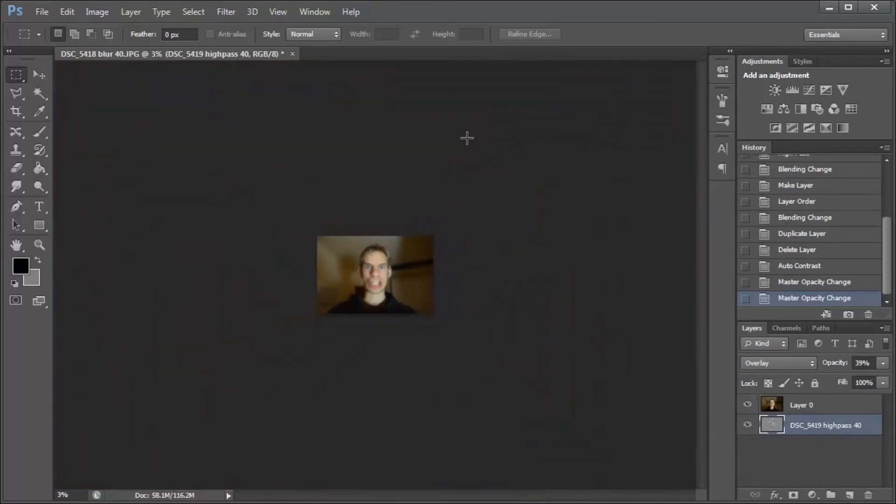
{"action": "scroll", "coordinate": [467, 138], "scroll_direction": "up", "scroll_amount": 6}
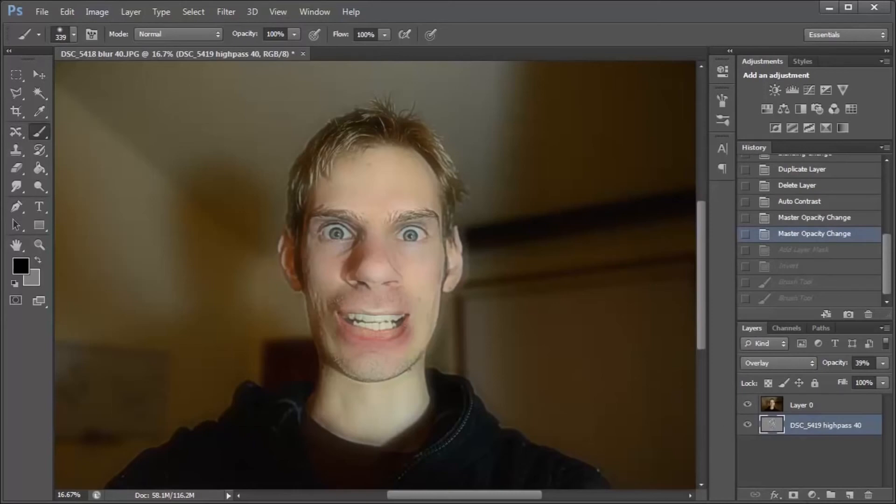
{"action": "key", "text": "alt+Tab"}
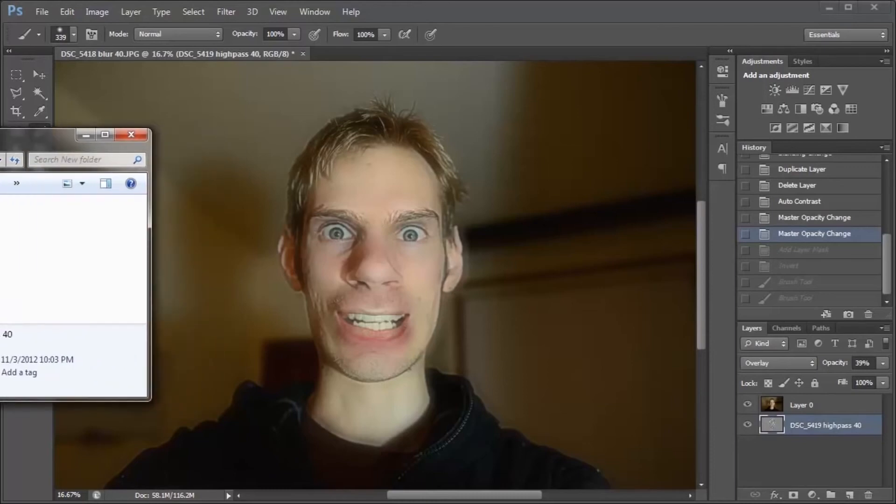
{"action": "left_click_drag", "start_coordinate": [5, 210], "coordinate": [246, 228]}
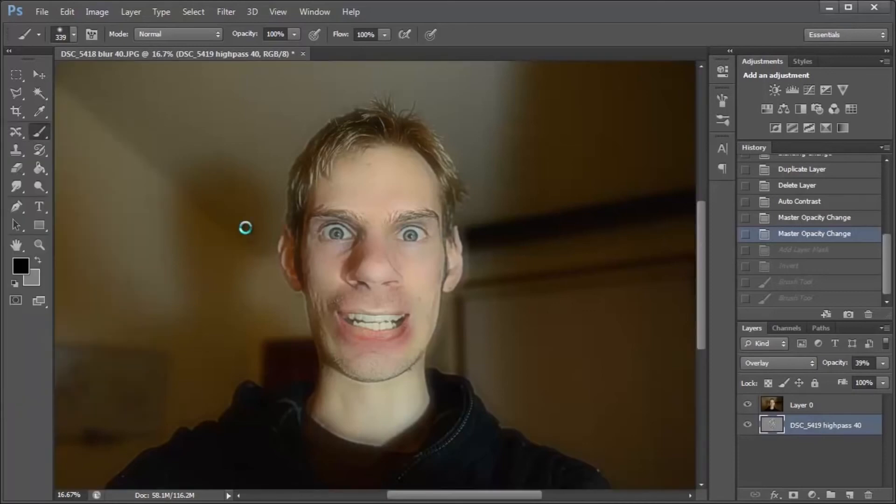
{"action": "key", "text": "Return"}
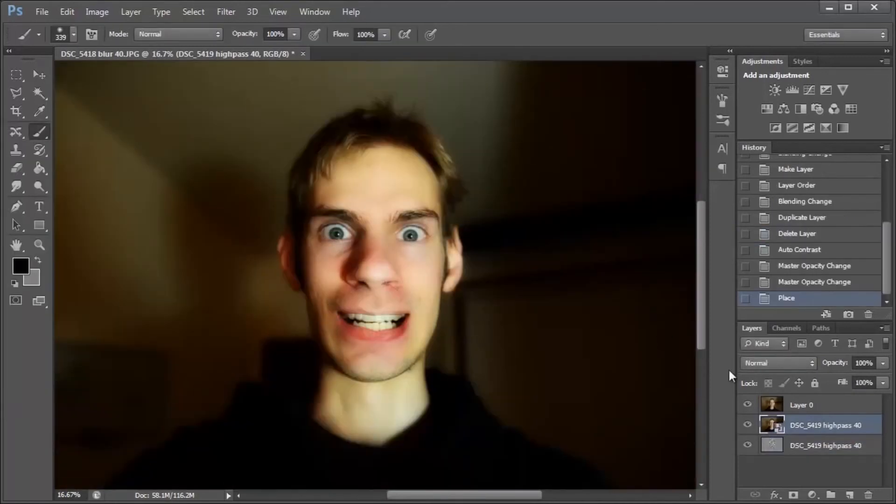
{"action": "left_click_drag", "start_coordinate": [811, 426], "coordinate": [809, 404]}
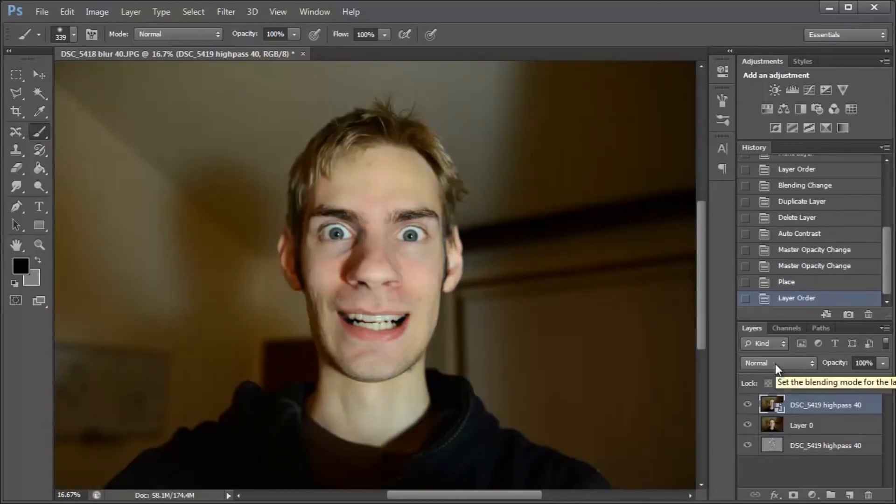
Step: Add a layer mask to the placed DSC_5419 photo and paint black over the mouth to reveal the blended grimace
{"action": "left_click", "coordinate": [794, 497]}
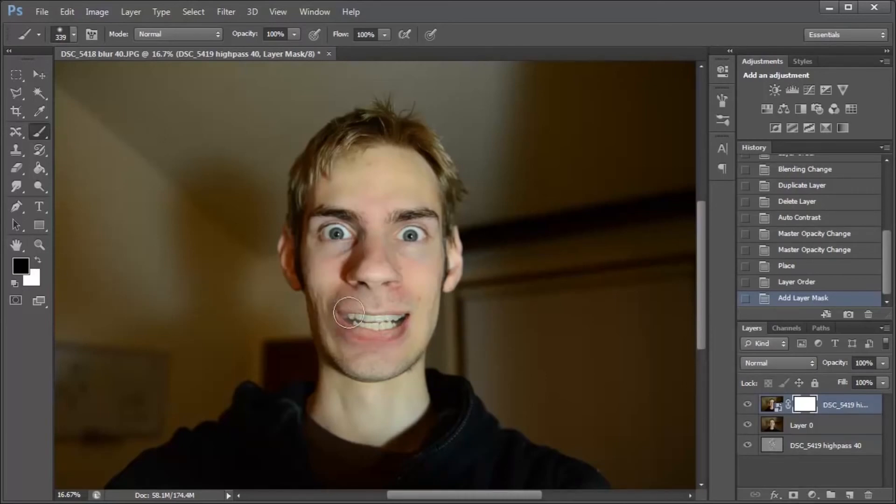
{"action": "left_click", "coordinate": [399, 327]}
{"action": "mouse_move", "coordinate": [420, 298]}
{"action": "left_mouse_down"}
{"action": "mouse_move", "coordinate": [414, 336]}
{"action": "mouse_move", "coordinate": [392, 359]}
{"action": "mouse_move", "coordinate": [353, 361]}
{"action": "mouse_move", "coordinate": [331, 308]}
{"action": "left_mouse_up"}
{"action": "mouse_move", "coordinate": [412, 303]}
{"action": "left_mouse_down"}
{"action": "mouse_move", "coordinate": [409, 325]}
{"action": "mouse_move", "coordinate": [332, 339]}
{"action": "mouse_move", "coordinate": [331, 302]}
{"action": "mouse_move", "coordinate": [368, 357]}
{"action": "mouse_move", "coordinate": [412, 344]}
{"action": "mouse_move", "coordinate": [427, 318]}
{"action": "mouse_move", "coordinate": [417, 303]}
{"action": "mouse_move", "coordinate": [328, 300]}
{"action": "mouse_move", "coordinate": [414, 304]}
{"action": "left_mouse_up"}
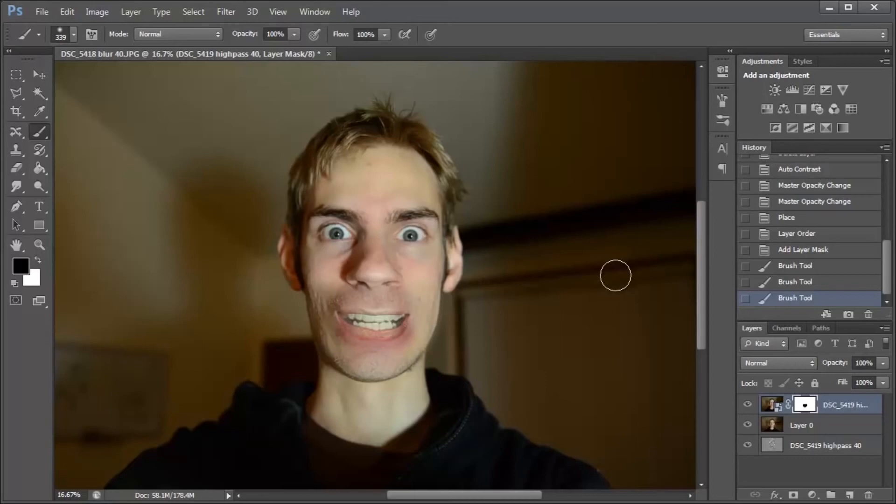
Step: Compare the image with and without the masked photo by lowering its layer opacity to 0% and raising it back to full
{"action": "left_click", "coordinate": [883, 383]}
{"action": "left_click_drag", "start_coordinate": [852, 384], "coordinate": [786, 383]}
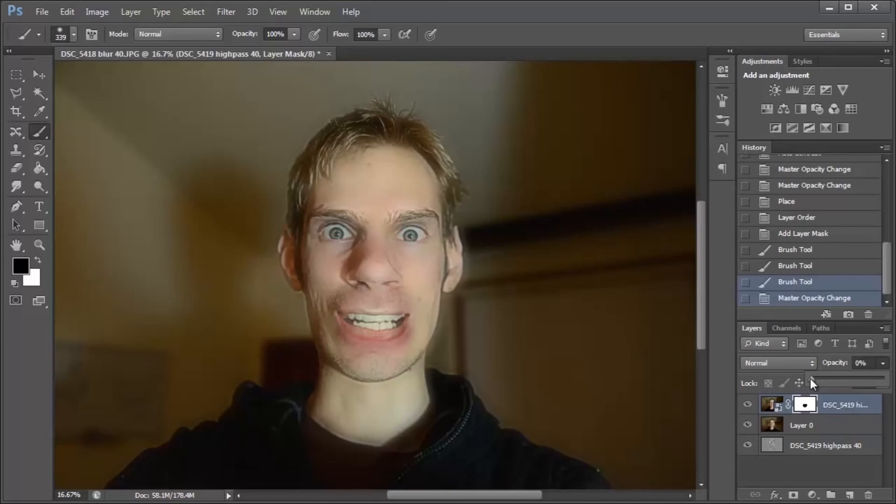
{"action": "left_click_drag", "start_coordinate": [810, 379], "coordinate": [883, 379]}
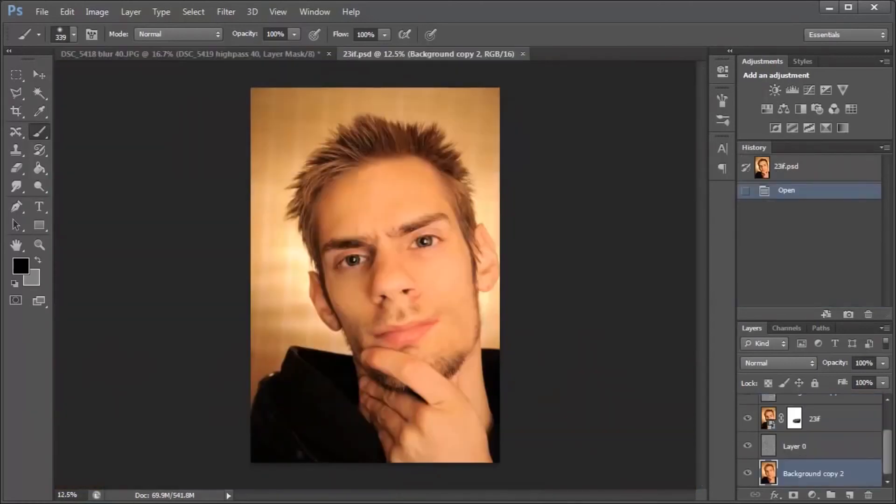
Step: In 23if.psd, hide the 23if layer and Layer 0 to examine the blurred Background copy 2 layer alone
{"action": "left_click", "coordinate": [17, 74]}
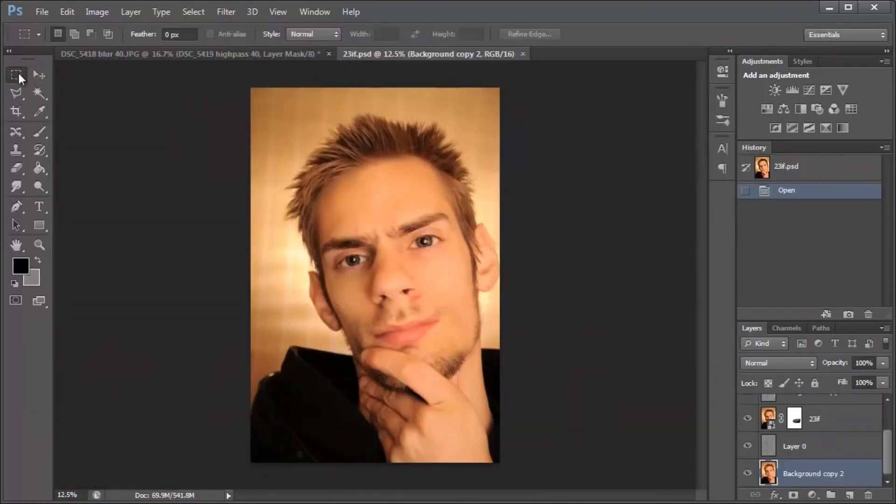
{"action": "left_click", "coordinate": [778, 447]}
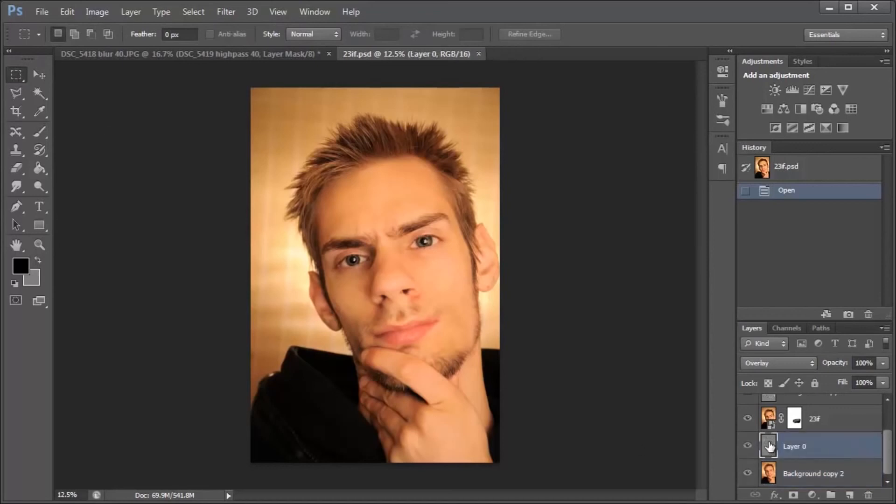
{"action": "left_click", "coordinate": [748, 420]}
{"action": "left_click", "coordinate": [748, 447]}
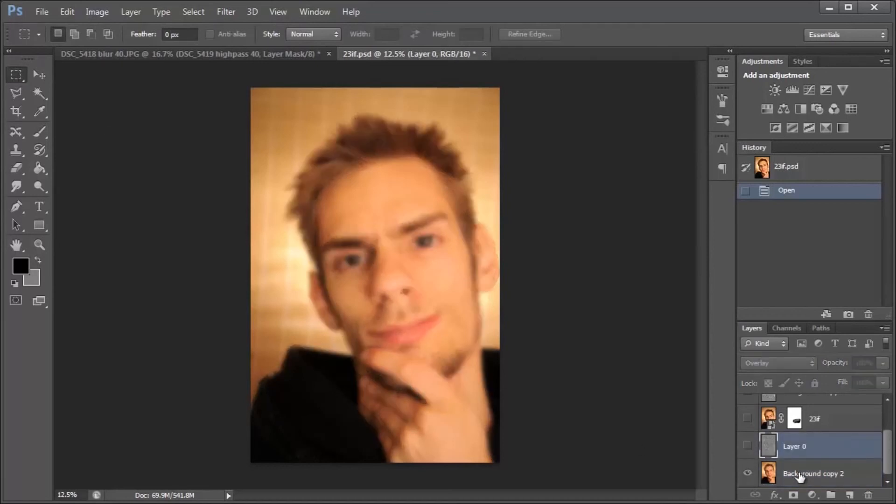
{"action": "left_click", "coordinate": [802, 477]}
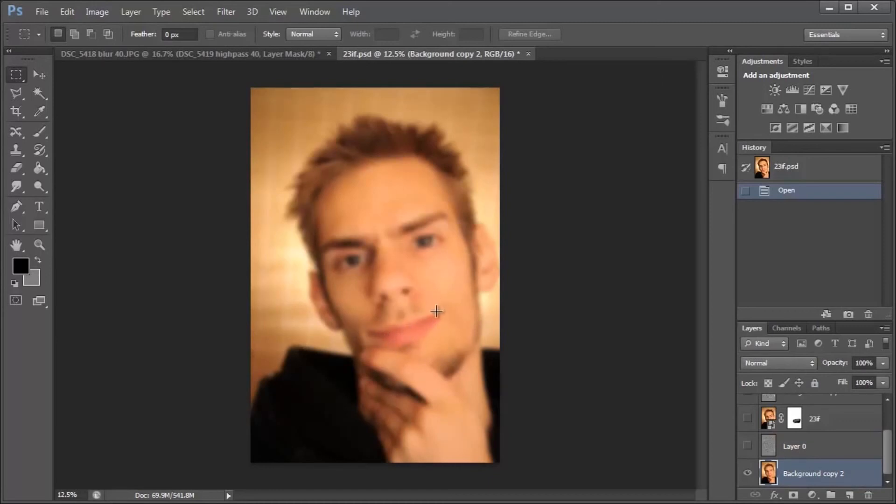
Step: Show Layer 0 over the blurred base, inspect the eyes and mouth up close, and show the masked 23if layer again
{"action": "left_click", "coordinate": [748, 447]}
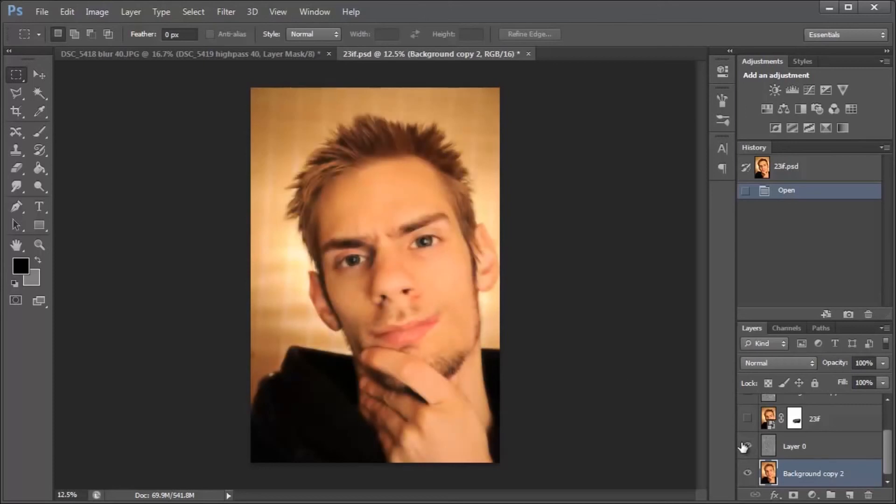
{"action": "key", "text": "ctrl+plus"}
{"action": "key", "text": "ctrl+plus"}
{"action": "key", "text": "ctrl+plus"}
{"action": "key", "text": "ctrl+plus"}
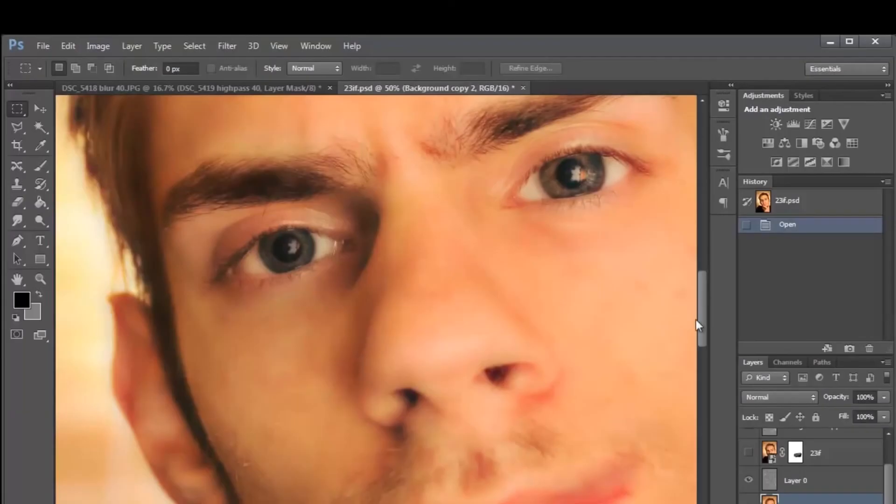
{"action": "scroll", "coordinate": [603, 401], "scroll_direction": "down", "scroll_amount": 2}
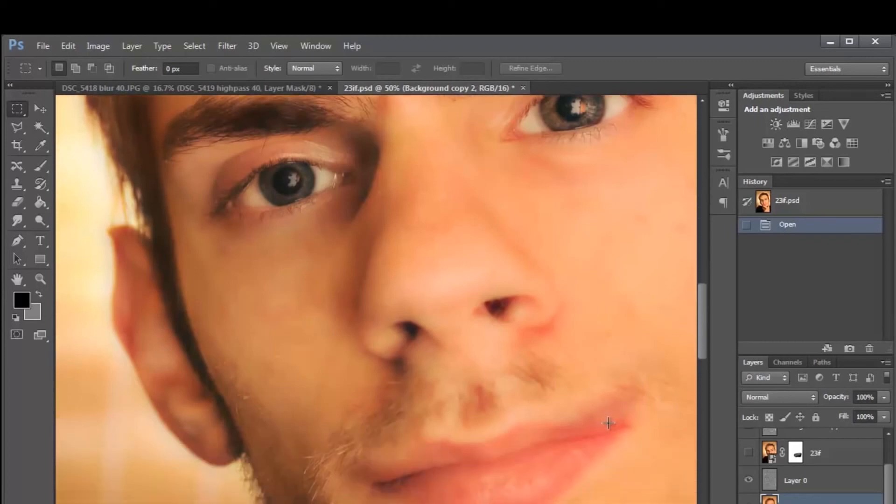
{"action": "mouse_move", "coordinate": [704, 308]}
{"action": "left_mouse_down"}
{"action": "mouse_move", "coordinate": [708, 271]}
{"action": "mouse_move", "coordinate": [709, 361]}
{"action": "mouse_move", "coordinate": [710, 322]}
{"action": "left_mouse_up"}
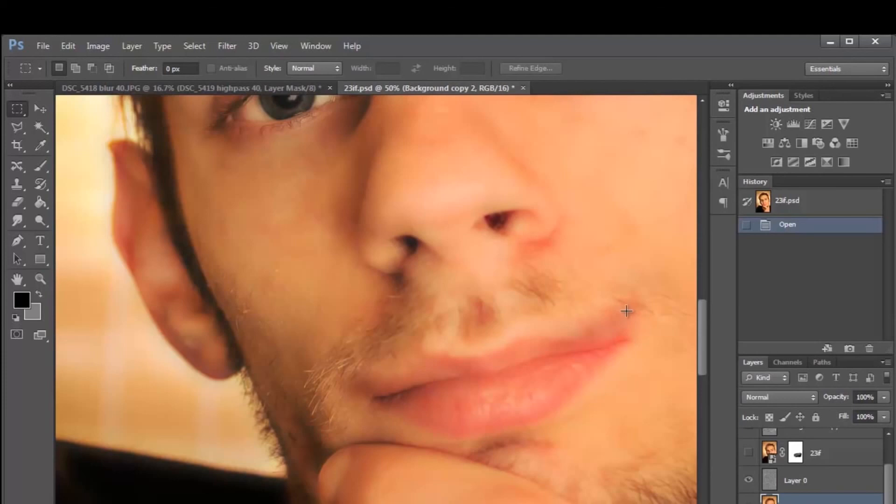
{"action": "key", "text": "ctrl+minus"}
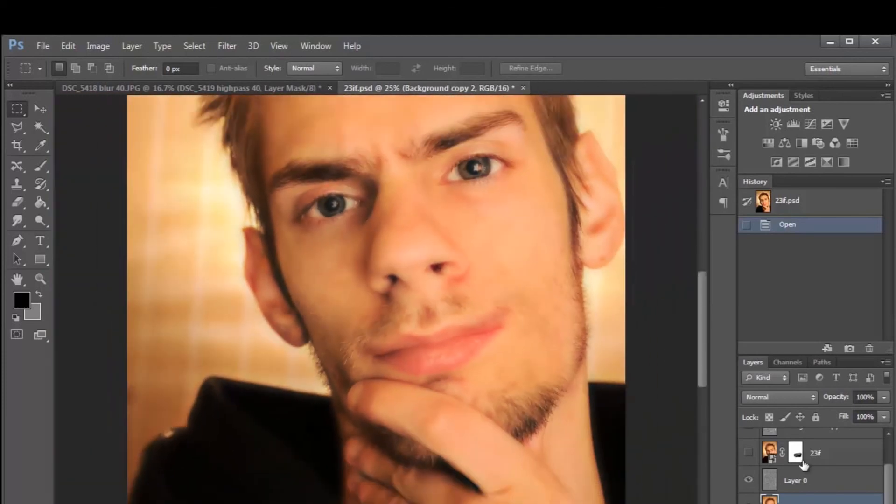
{"action": "left_click", "coordinate": [749, 453]}
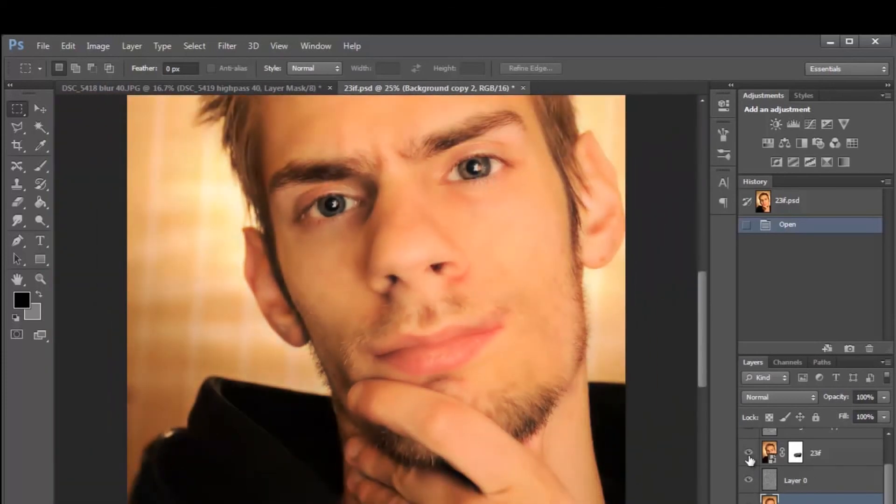